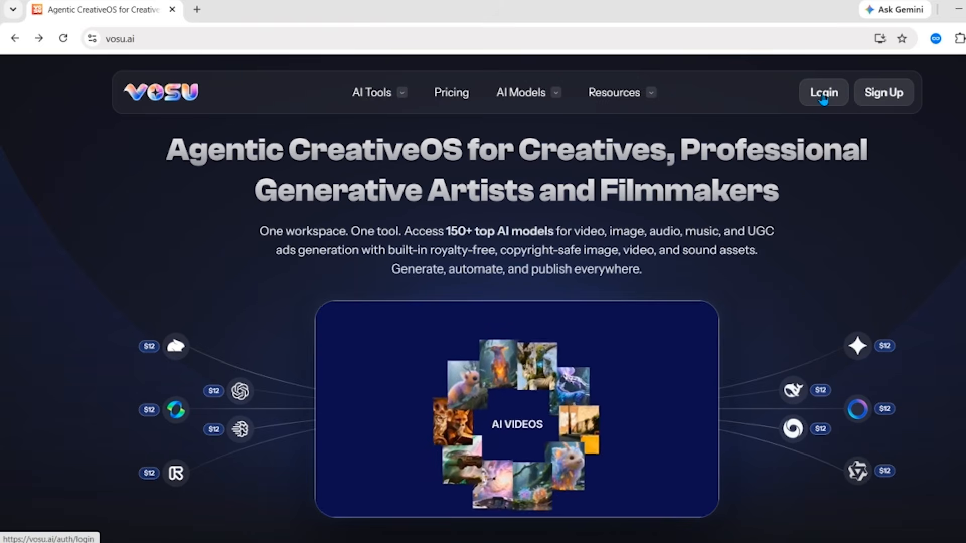
Step: Log in to the VOSU site and open UGCStudio
click(818, 107)
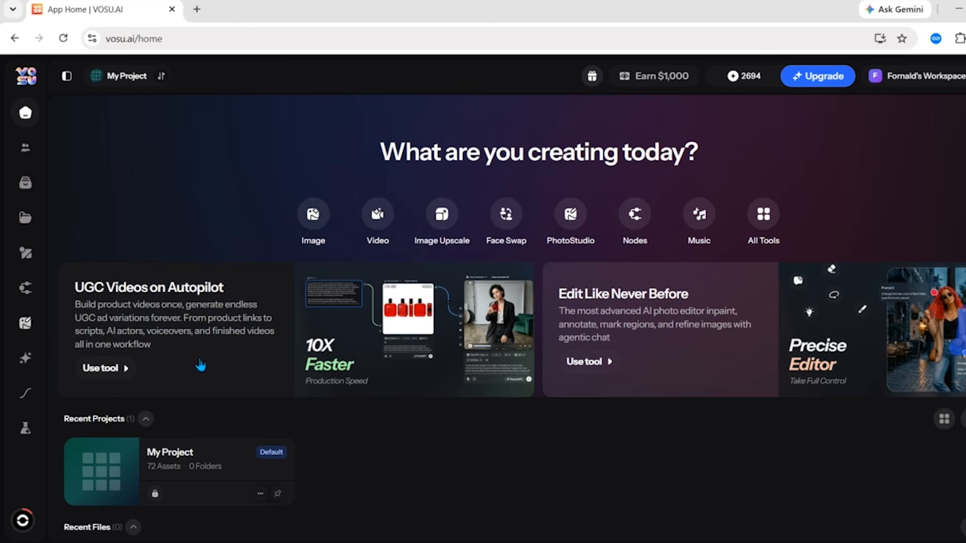
mouse_move(35, 120)
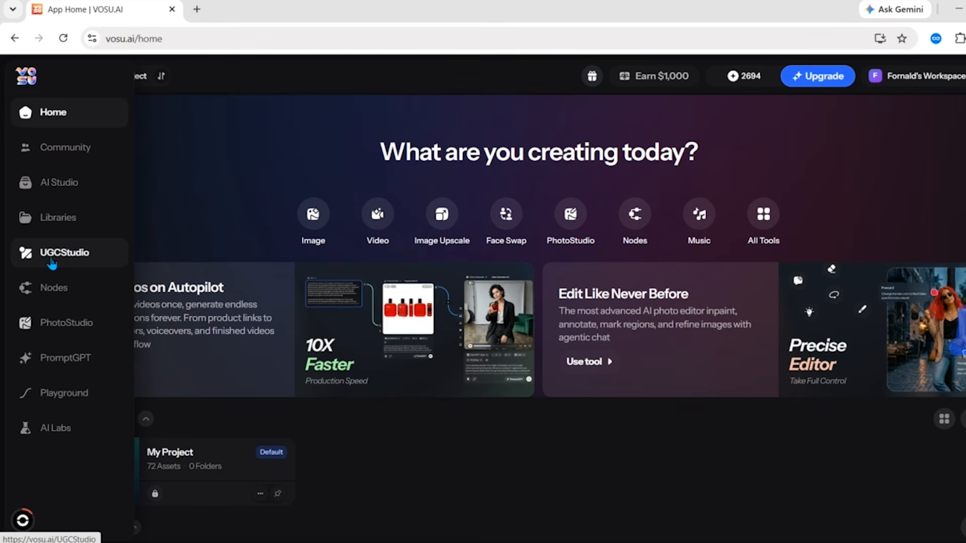
click(78, 262)
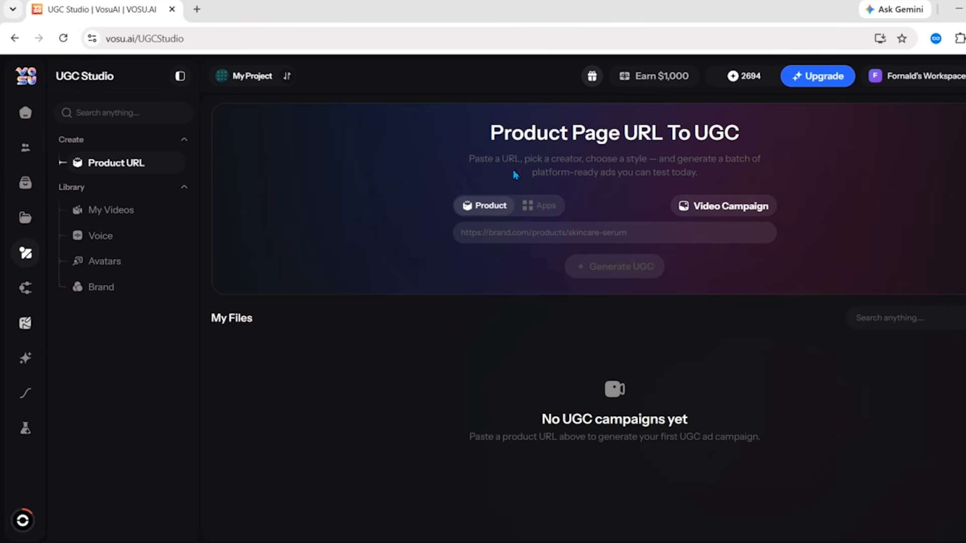
Step: Paste the Amazon product URL of the Noise headphones and generate a UGC campaign from it
drag(492, 133, 750, 130)
drag(492, 133, 750, 130)
click(494, 156)
click(510, 235)
key(ctrl+v)
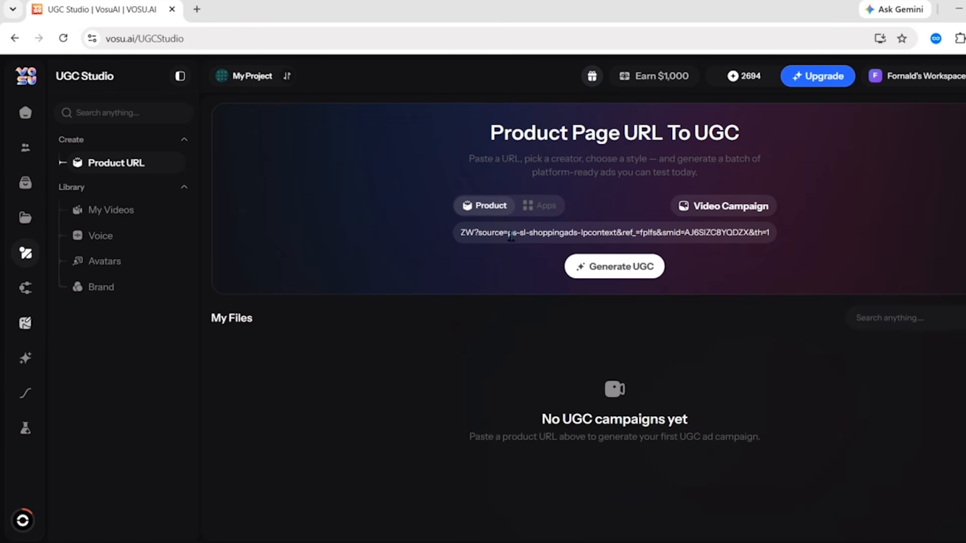
click(619, 270)
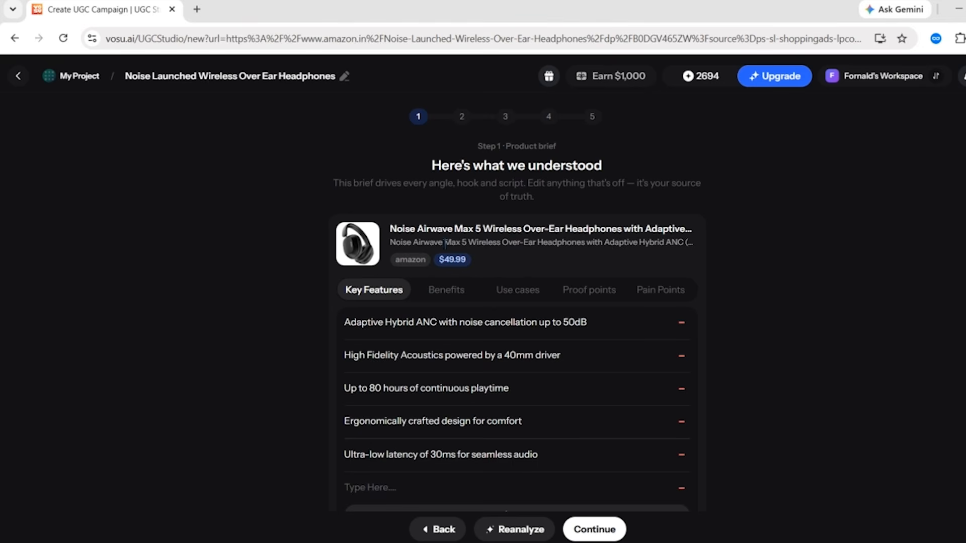
Step: Review the product brief, including customer pain points and unique selling points, and accept it to reach the output options
scroll(404, 262, down, 10)
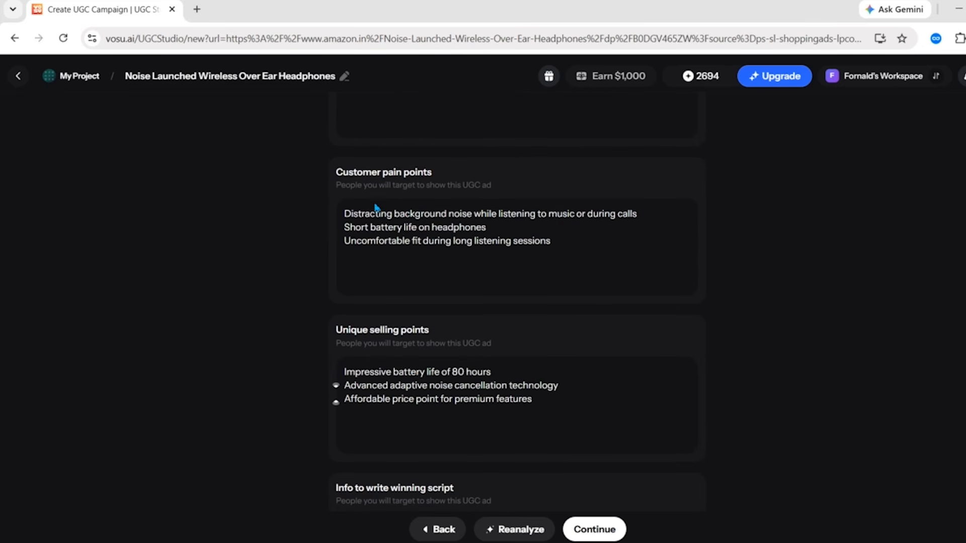
drag(336, 181, 455, 185)
click(454, 185)
drag(491, 372, 345, 374)
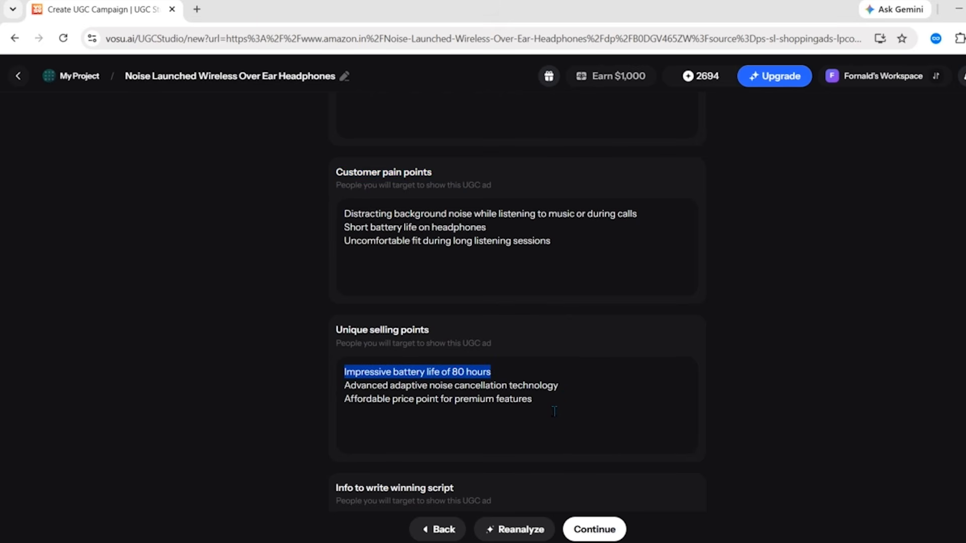
click(513, 400)
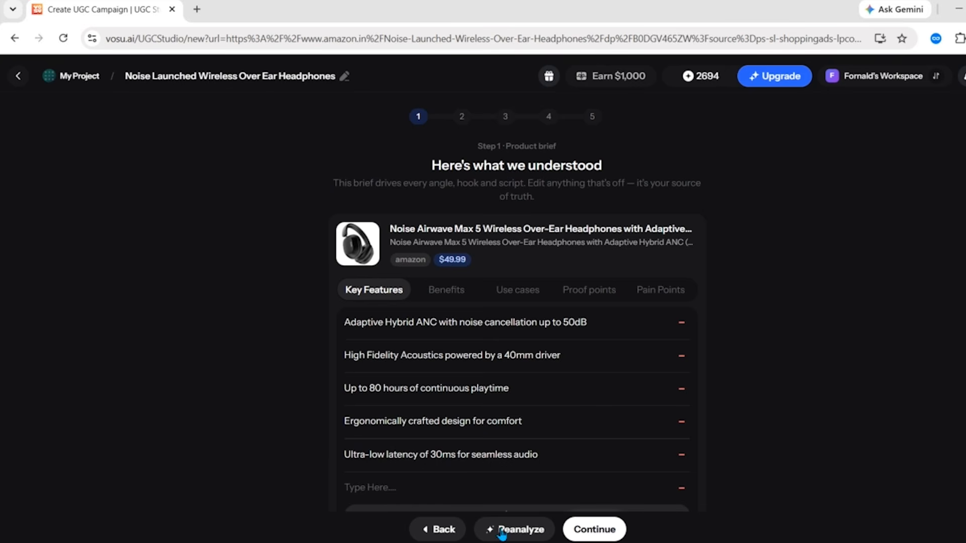
click(593, 529)
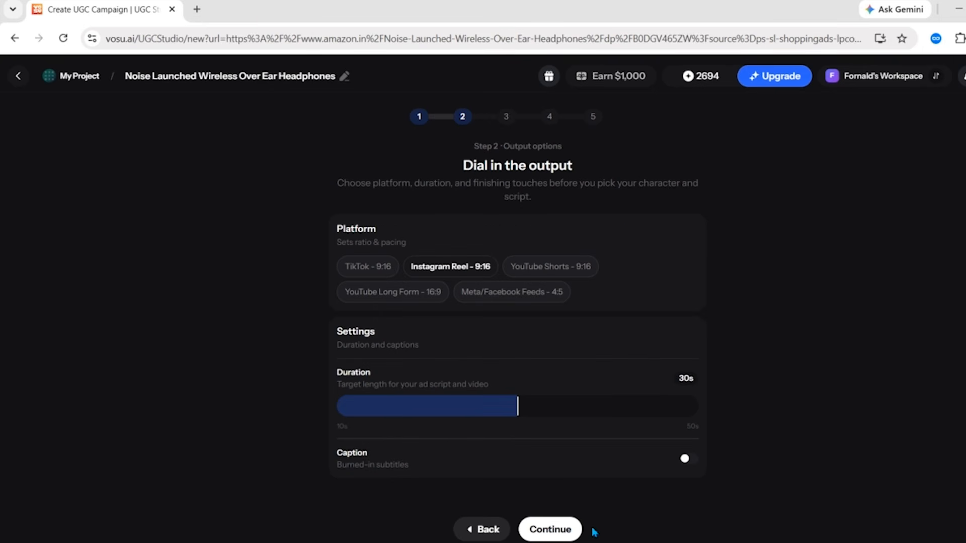
Step: Configure the output for Instagram Reel - 9:16 with a duration of 16 s and proceed to character and voices
click(548, 265)
click(485, 269)
click(365, 276)
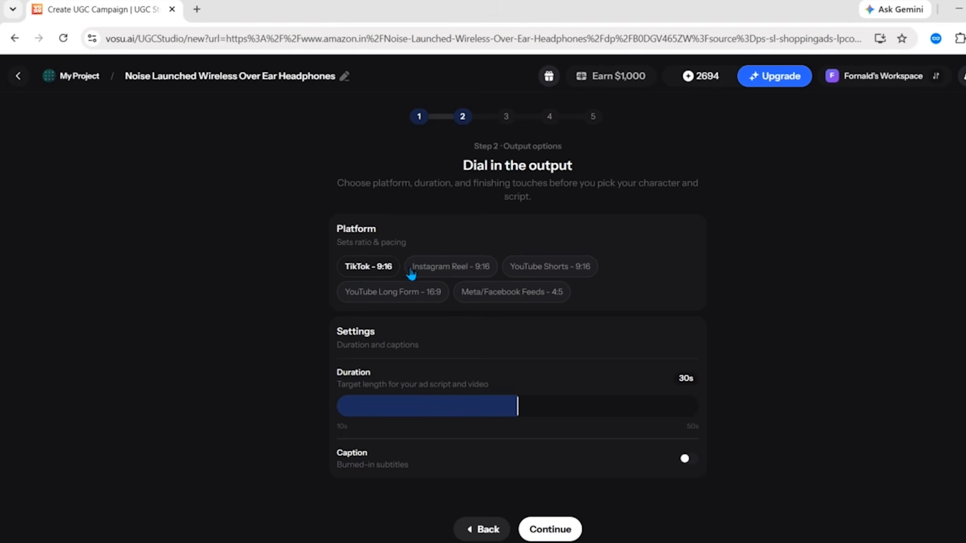
click(411, 272)
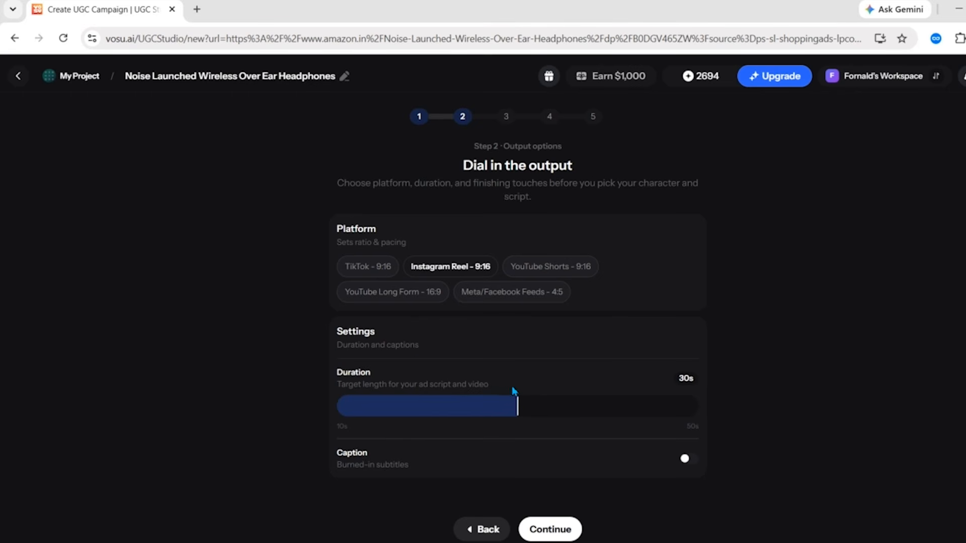
drag(518, 414, 399, 444)
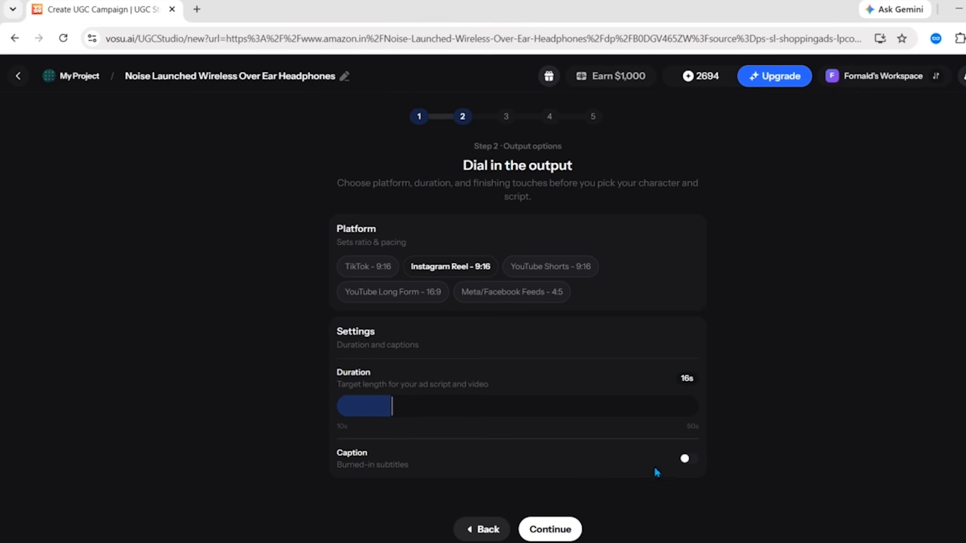
click(697, 463)
click(696, 464)
click(548, 532)
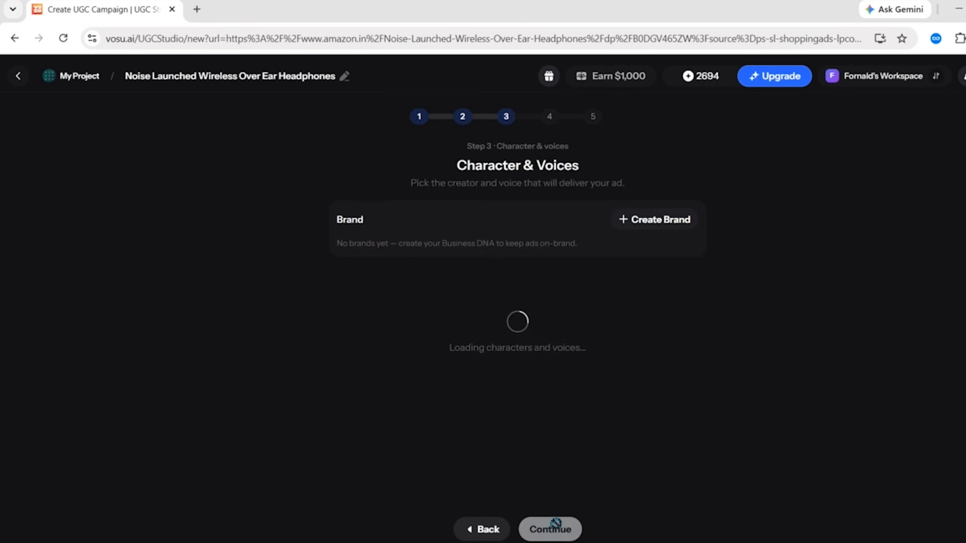
click(662, 227)
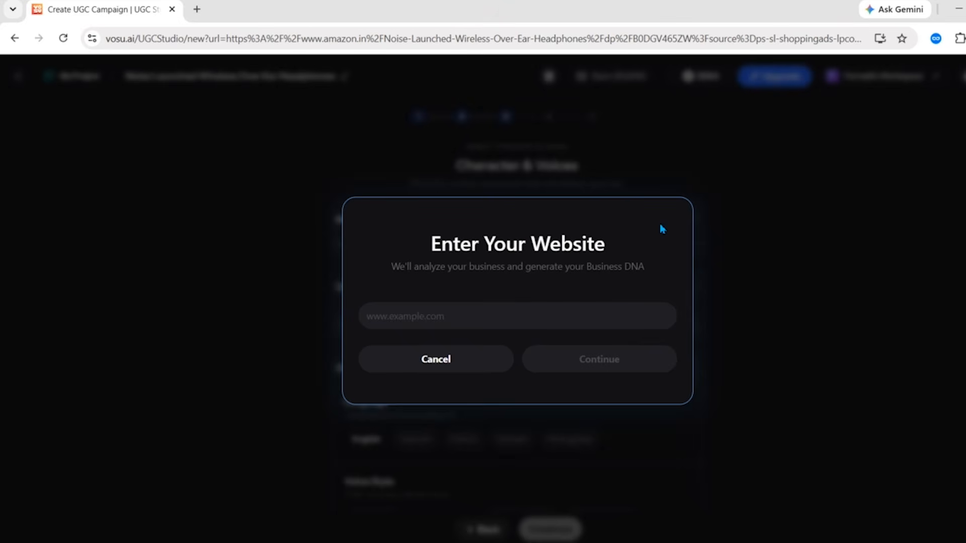
click(366, 315)
text(https://www.gonoise.com/)
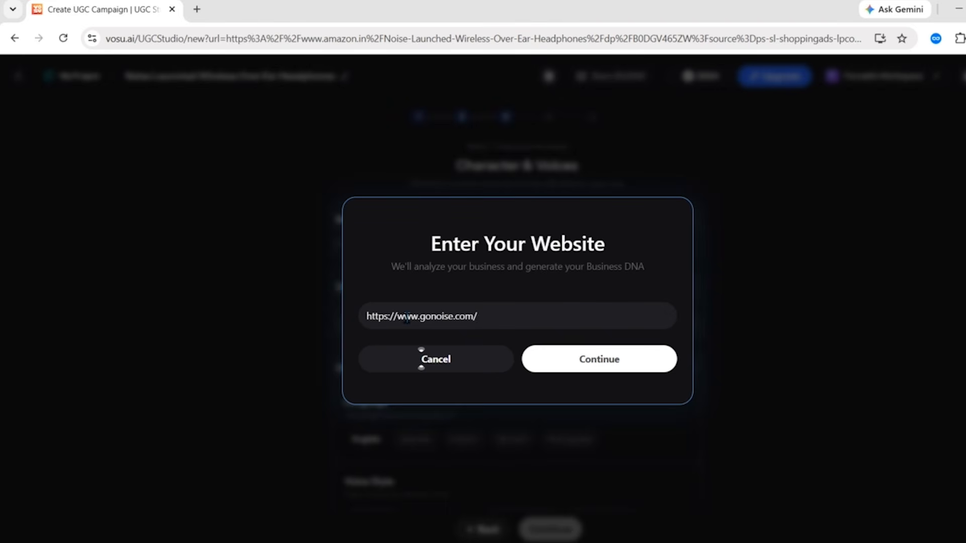
click(625, 368)
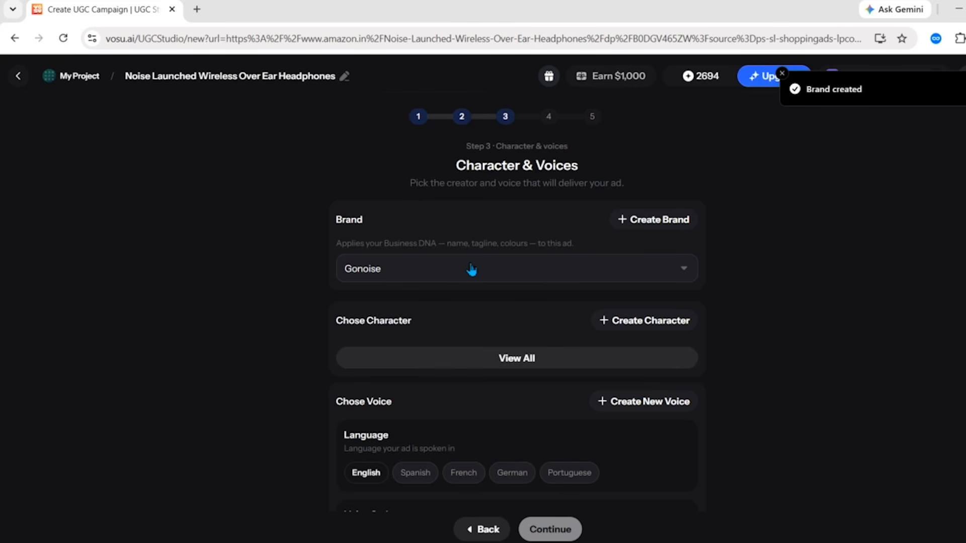
click(553, 269)
click(541, 269)
Step: Start a new image-based character and upload the photo of the woman in a white tank top as its front image
drag(421, 323, 337, 325)
click(370, 321)
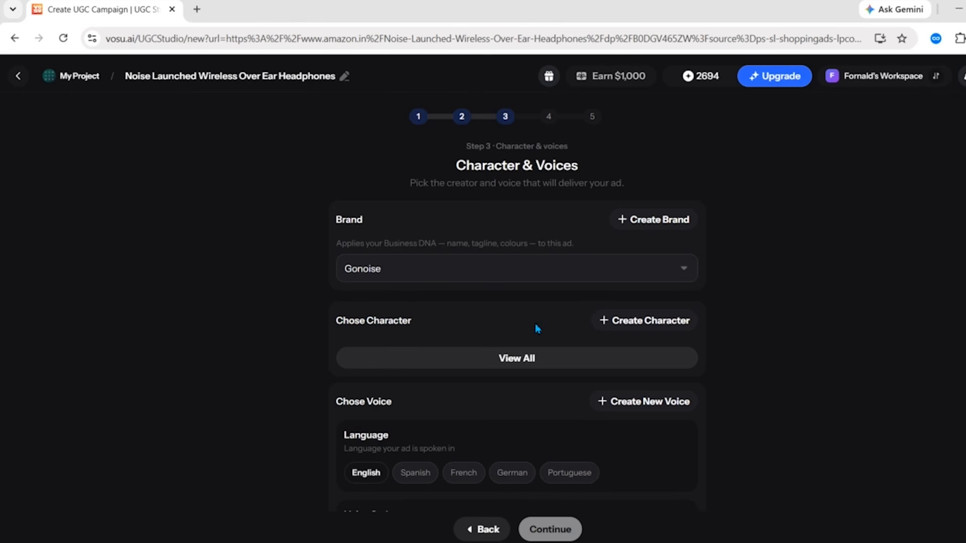
click(635, 325)
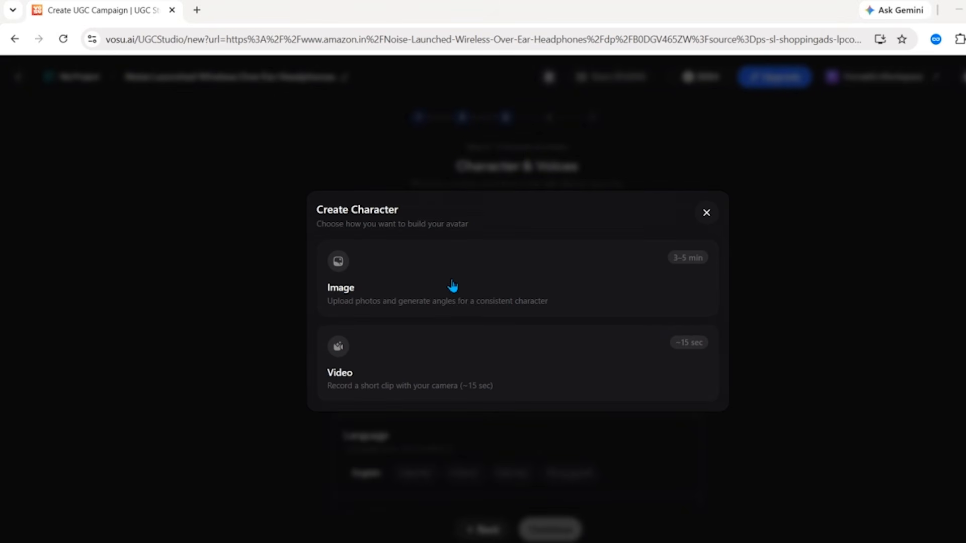
click(518, 290)
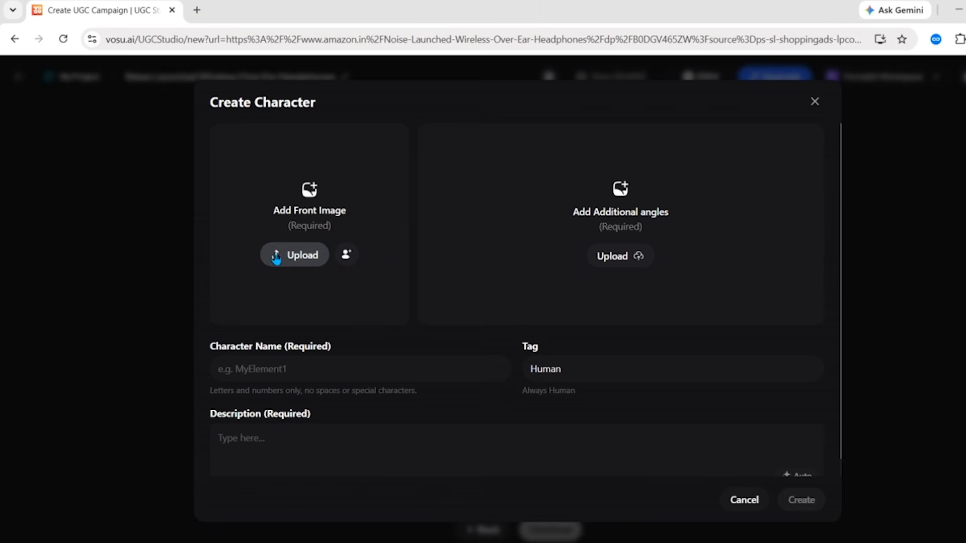
click(294, 262)
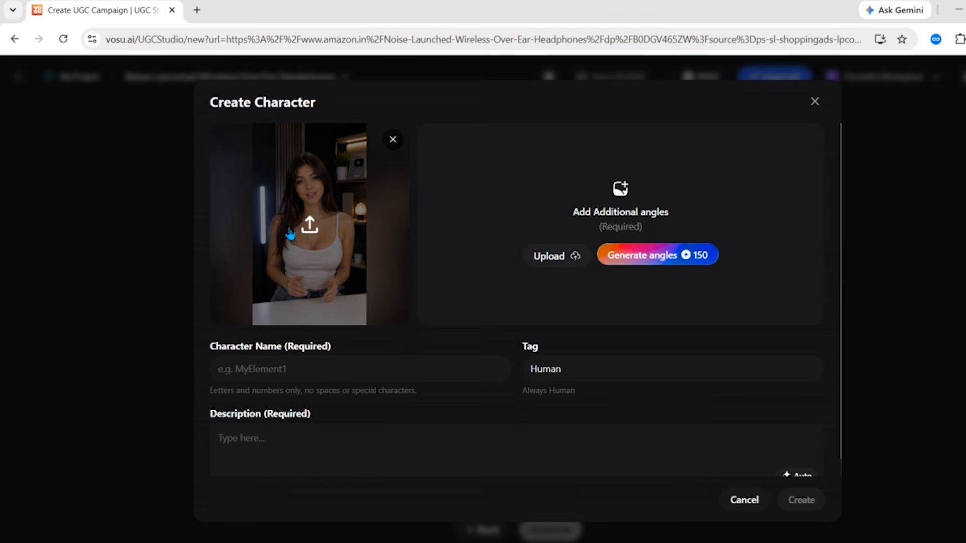
Step: Generate additional angles for the character, confirm the first angle set, and create the character
drag(574, 217, 677, 218)
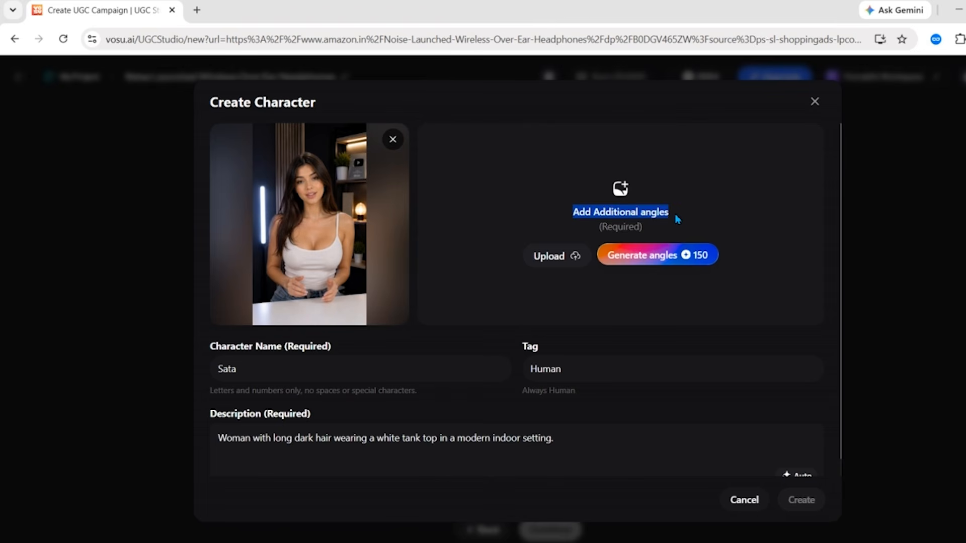
click(655, 229)
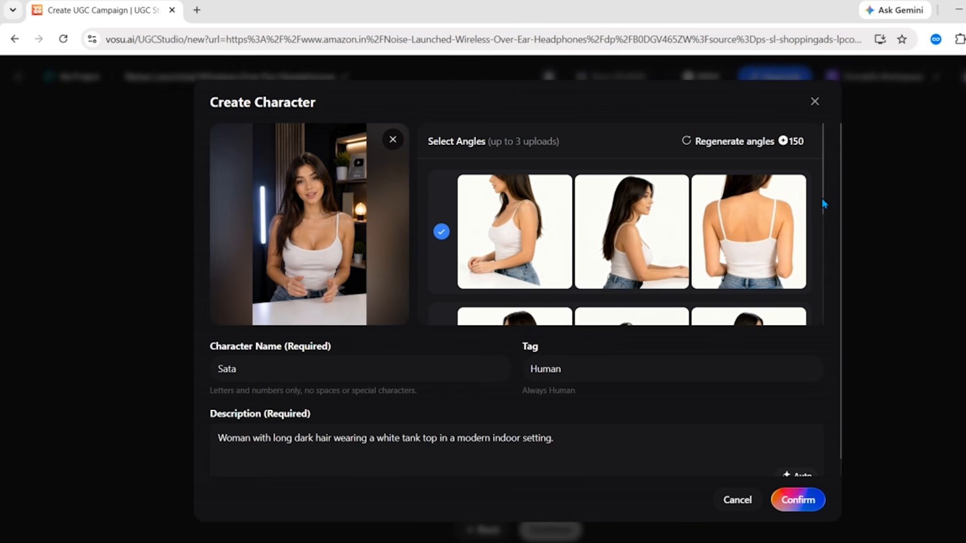
click(805, 501)
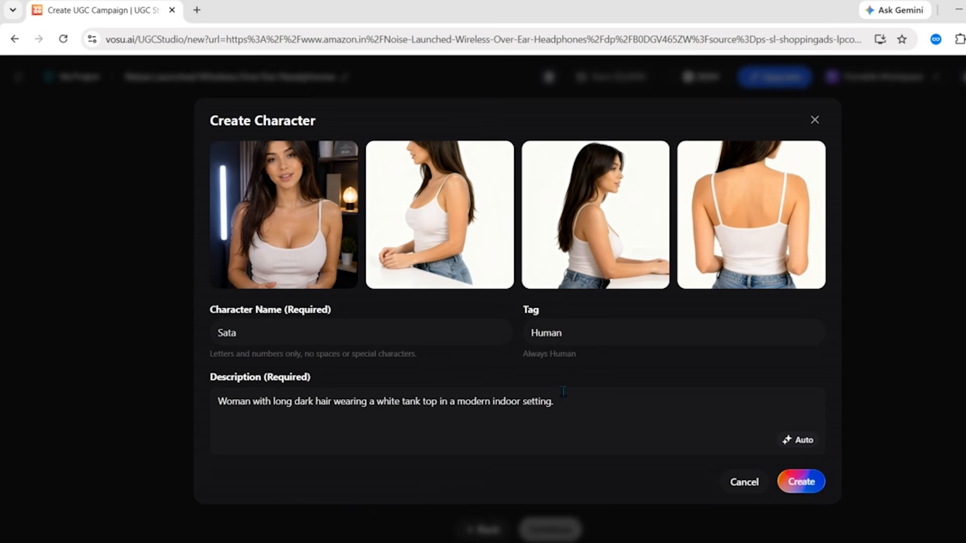
click(801, 484)
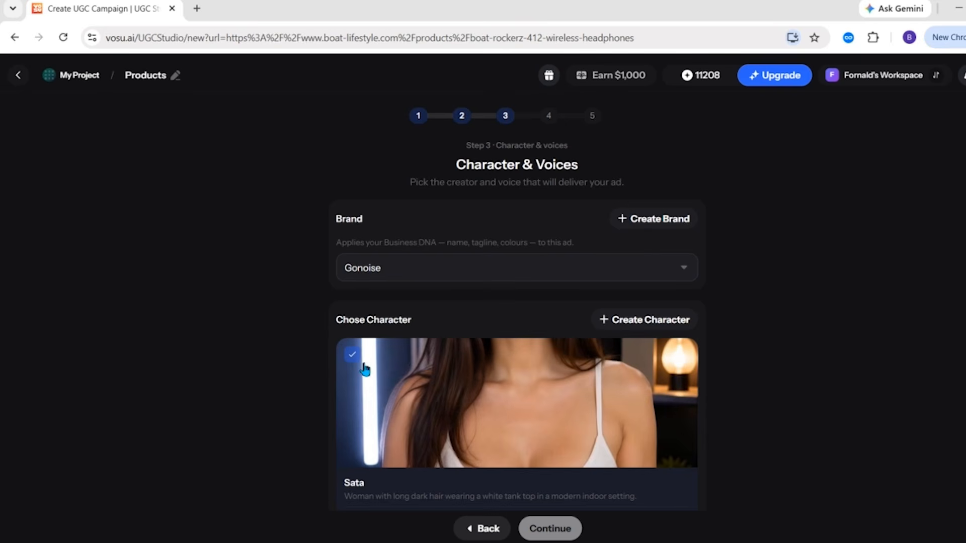
Step: Choose a voice for the ad's character and proceed to the script step
scroll(361, 369, down, 2)
scroll(518, 300, down, 5)
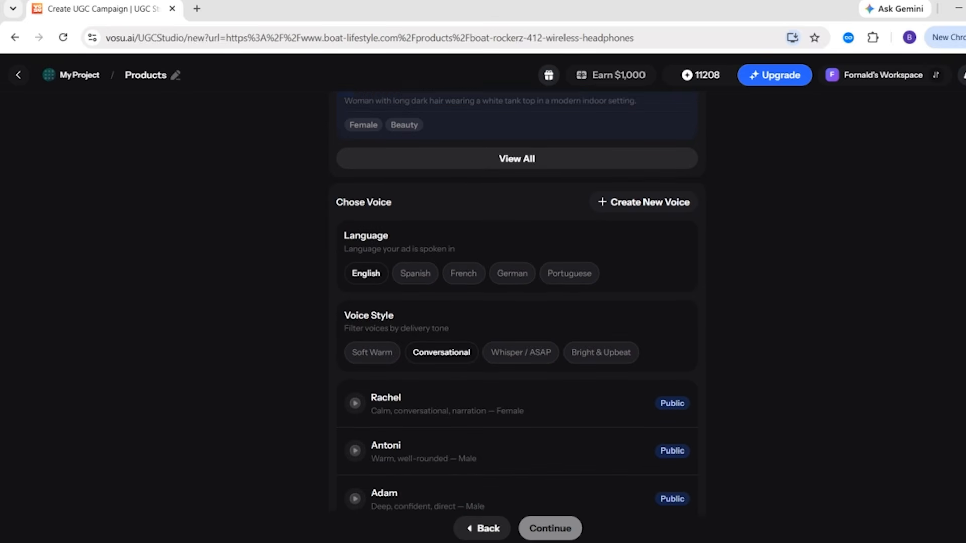
scroll(532, 306, down, 2)
click(532, 307)
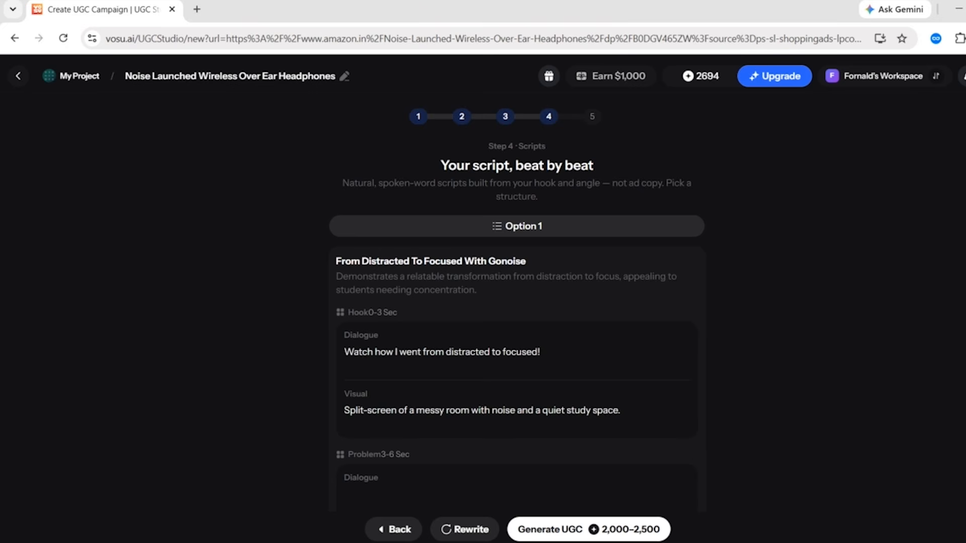
Step: Review the proposed script's title and hook dialogue, have it rewritten, and generate the UGC ad from the new version
scroll(517, 302, down, 1)
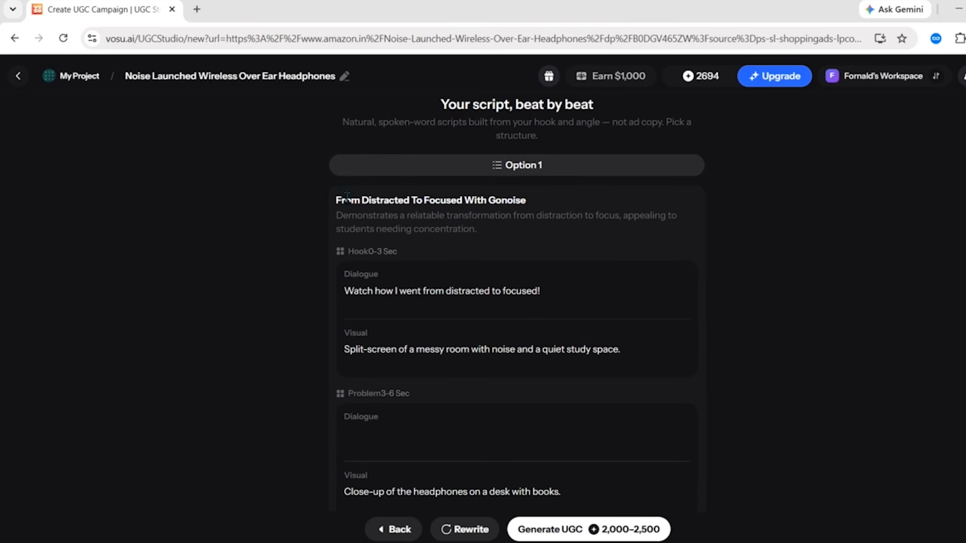
drag(423, 200, 294, 211)
click(556, 214)
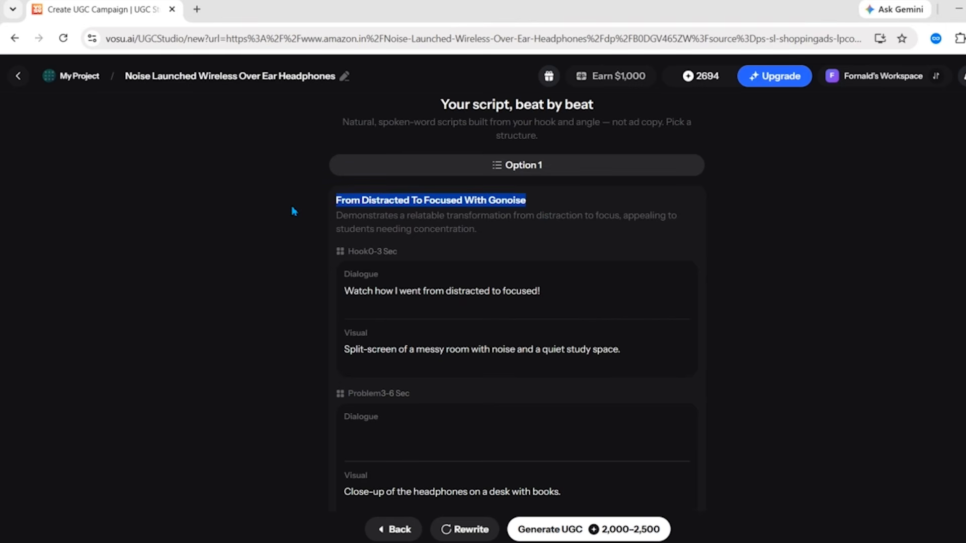
click(311, 217)
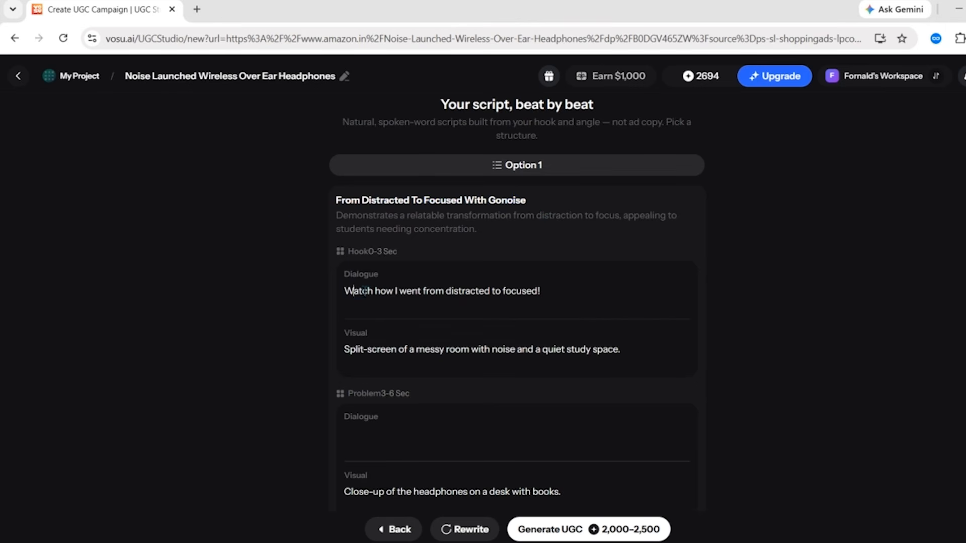
drag(353, 291, 553, 290)
click(556, 288)
scroll(466, 210, up, 2)
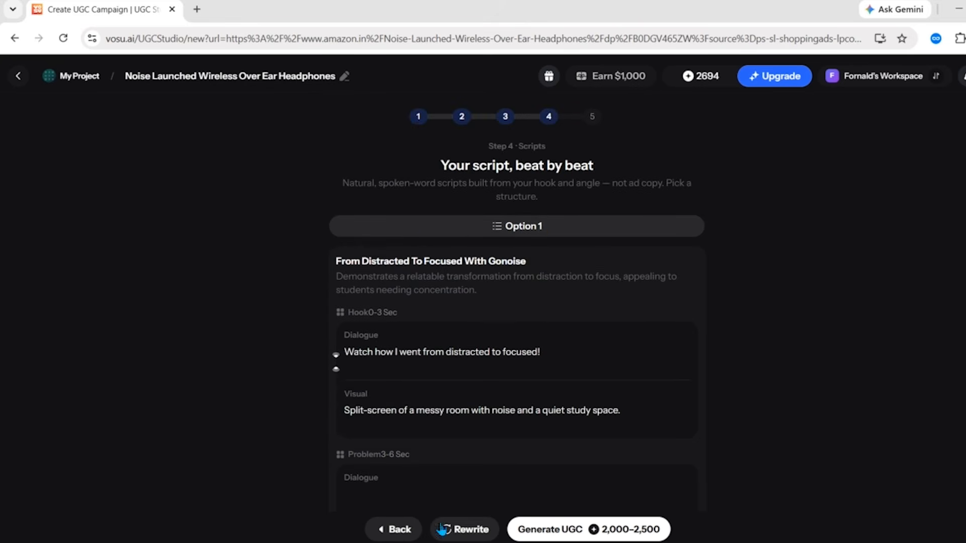
click(471, 530)
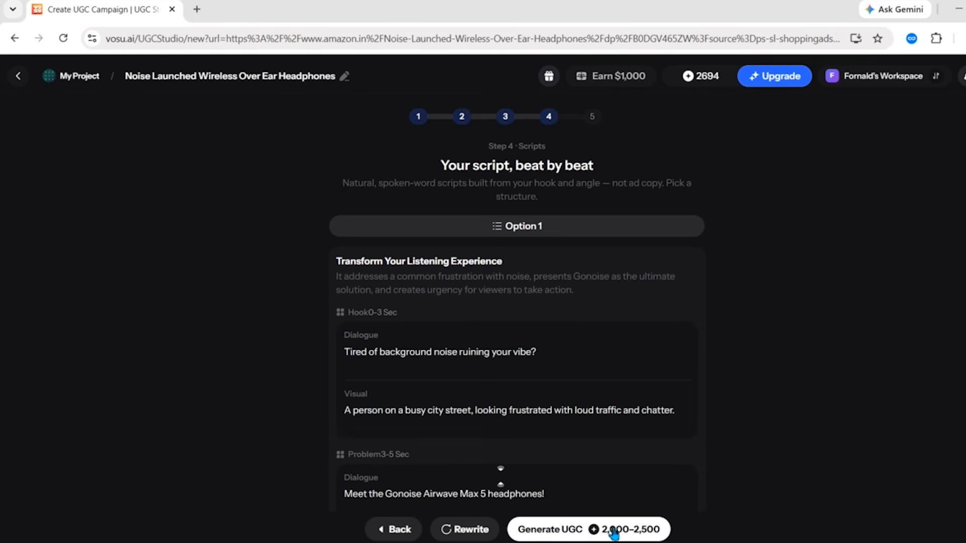
click(554, 530)
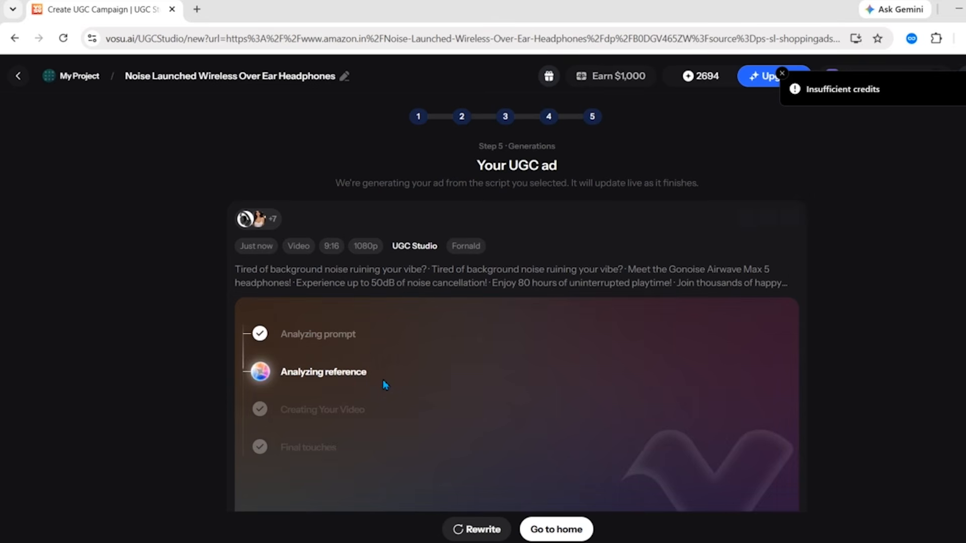